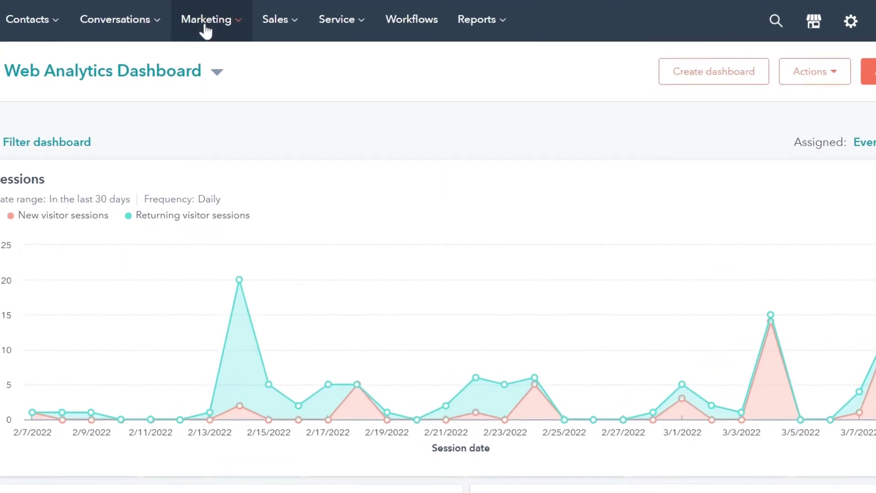
- Go to Marketing > Email and bring up the Export emails form
{"action": "left_click", "coordinate": [206, 29]}
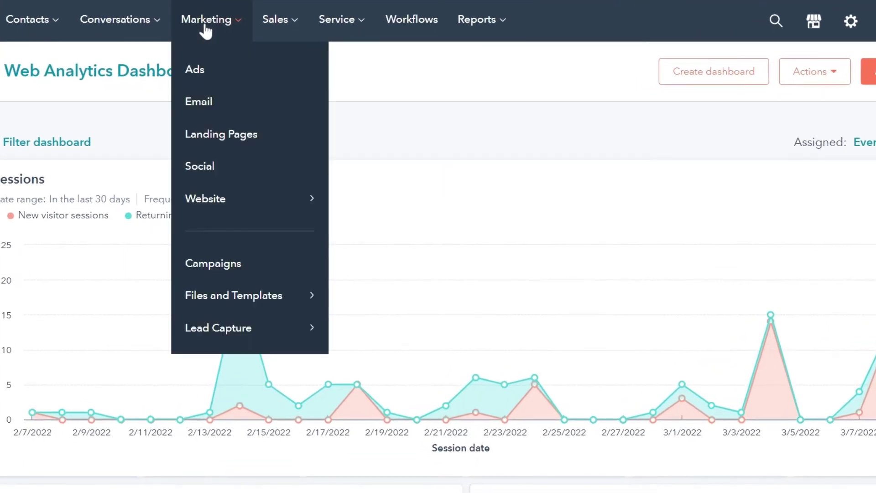
{"action": "left_click", "coordinate": [203, 104]}
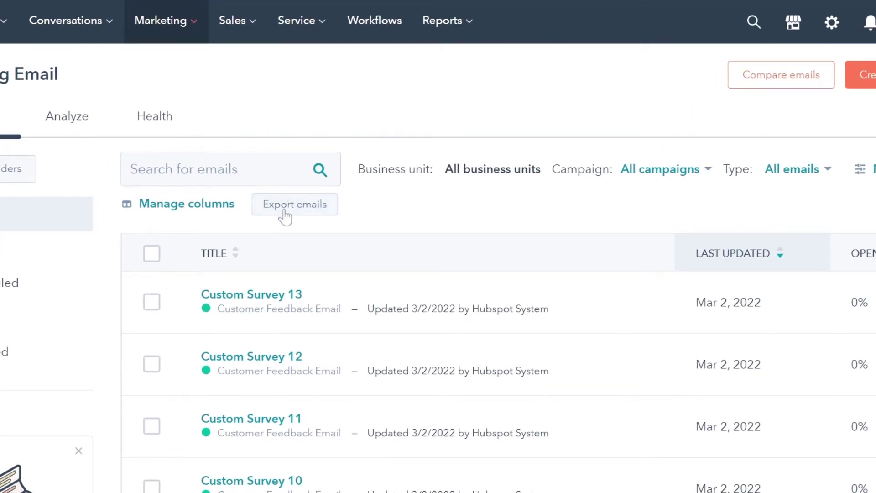
{"action": "left_click", "coordinate": [284, 211]}
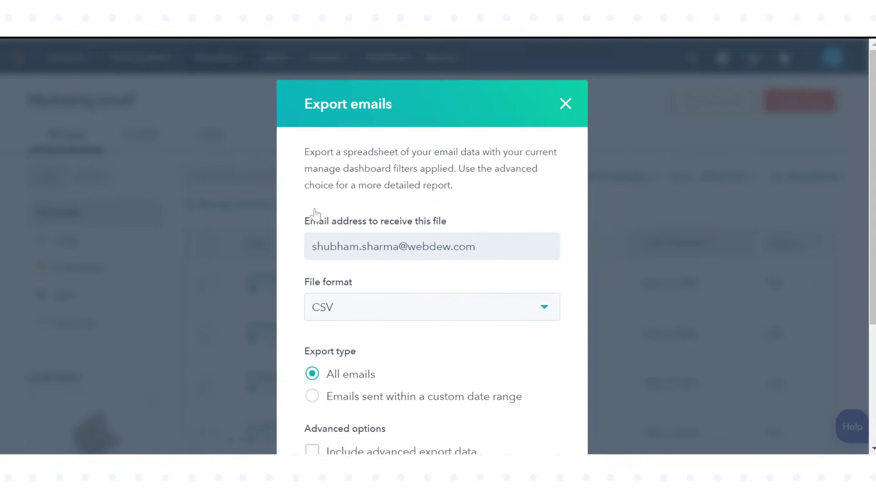
- Set CSV format for emails sent 02/01/2022–02/28/2022 with advanced options unchecked
{"action": "left_click", "coordinate": [521, 309]}
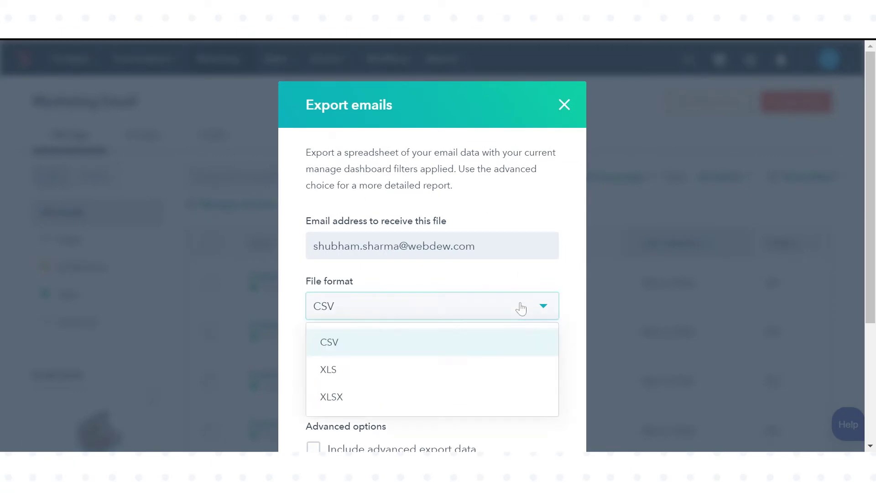
{"action": "left_click", "coordinate": [467, 351]}
{"action": "scroll", "coordinate": [455, 202], "scroll_direction": "down", "scroll_amount": 3}
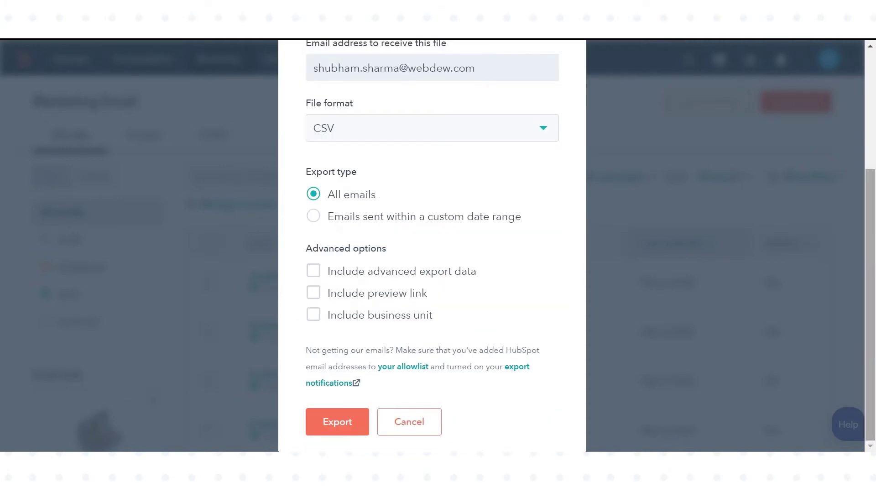
{"action": "left_click", "coordinate": [314, 219]}
{"action": "left_click", "coordinate": [363, 241]}
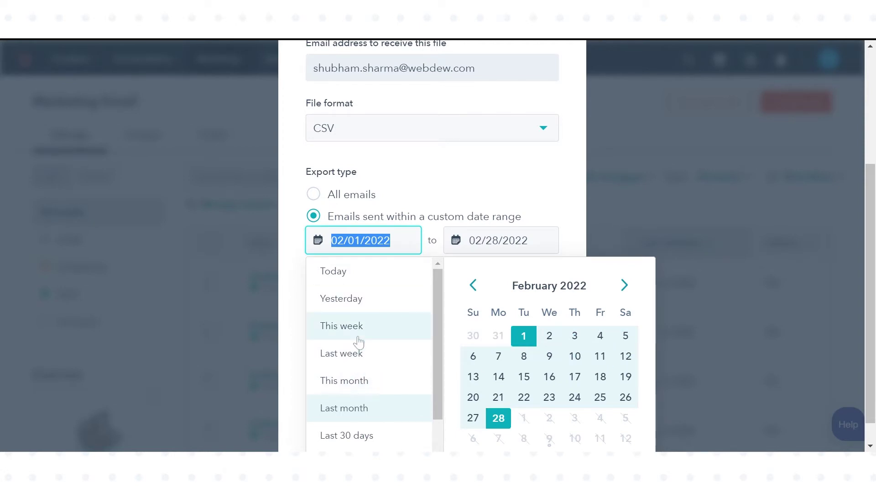
{"action": "scroll", "coordinate": [669, 217], "scroll_direction": "down", "scroll_amount": 1}
{"action": "left_click", "coordinate": [577, 174]}
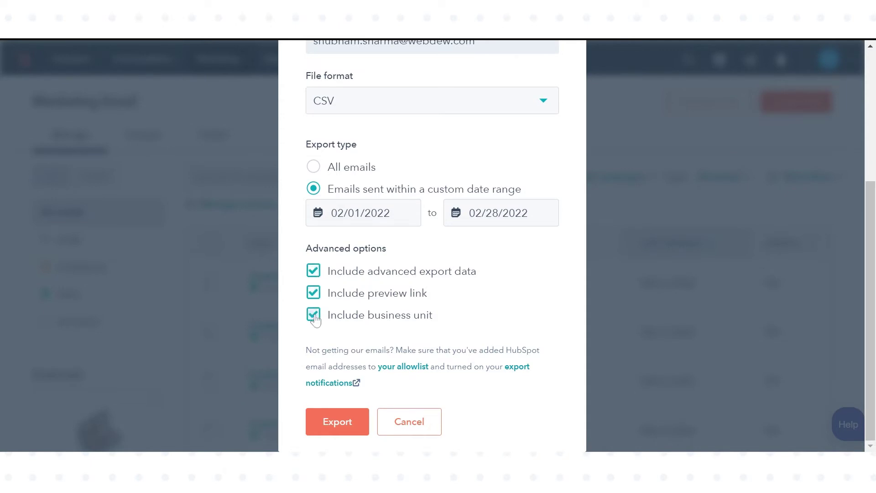
{"action": "left_click", "coordinate": [312, 293]}
- Submit the Dashboard Emails export
{"action": "left_click", "coordinate": [326, 424]}
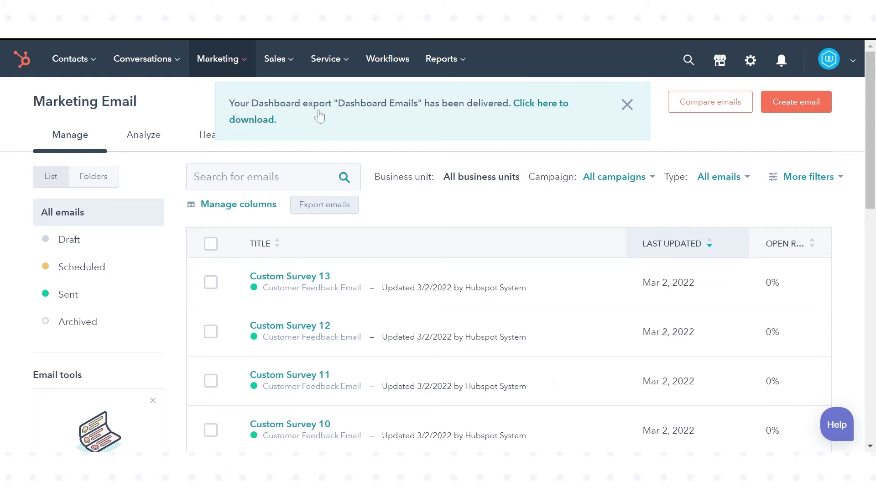
- Dismiss the delivery notice, then show Custom Survey 13's Opened recipients and its list actions
{"action": "left_click", "coordinate": [627, 104]}
{"action": "mouse_move", "coordinate": [295, 277]}
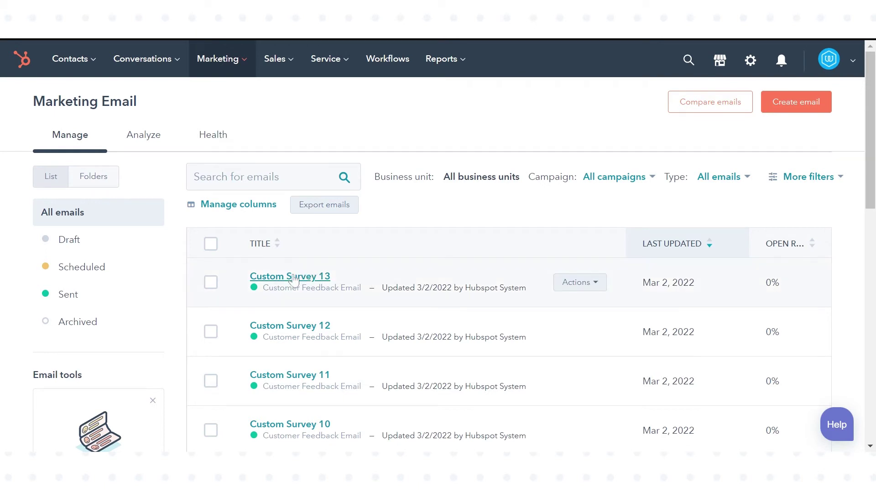
{"action": "left_click", "coordinate": [291, 277]}
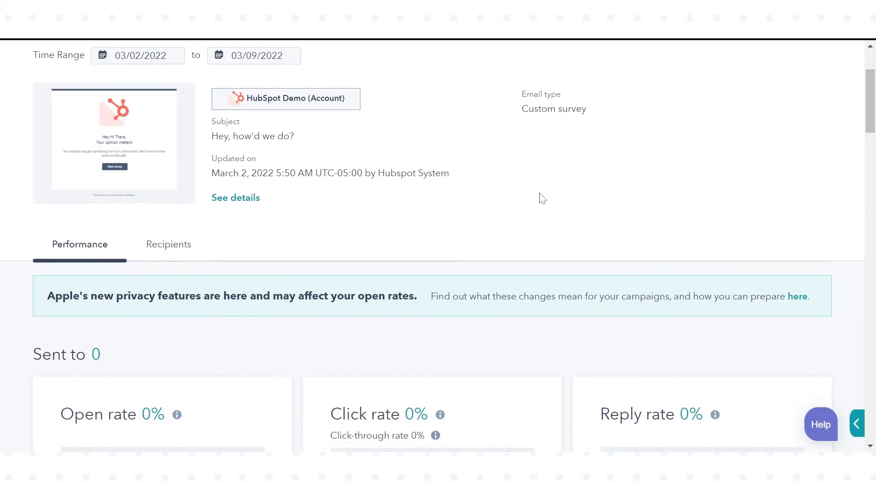
{"action": "left_click", "coordinate": [173, 254]}
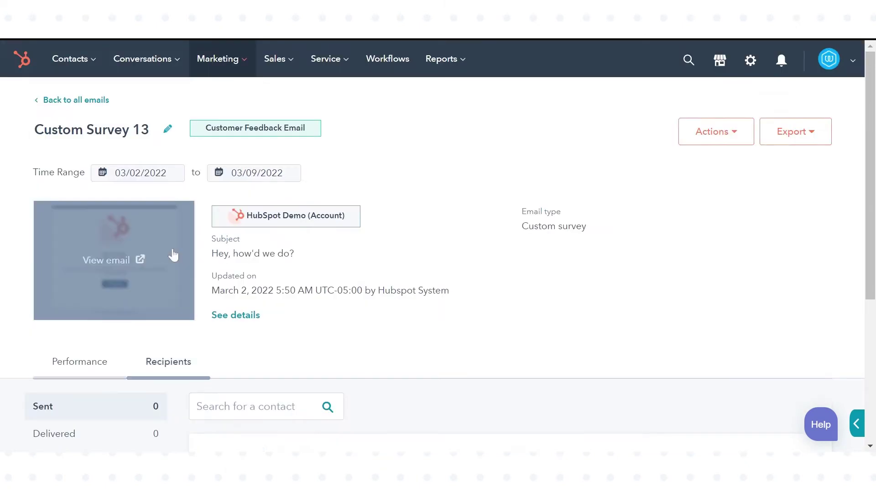
{"action": "scroll", "coordinate": [173, 254], "scroll_direction": "down", "scroll_amount": 3}
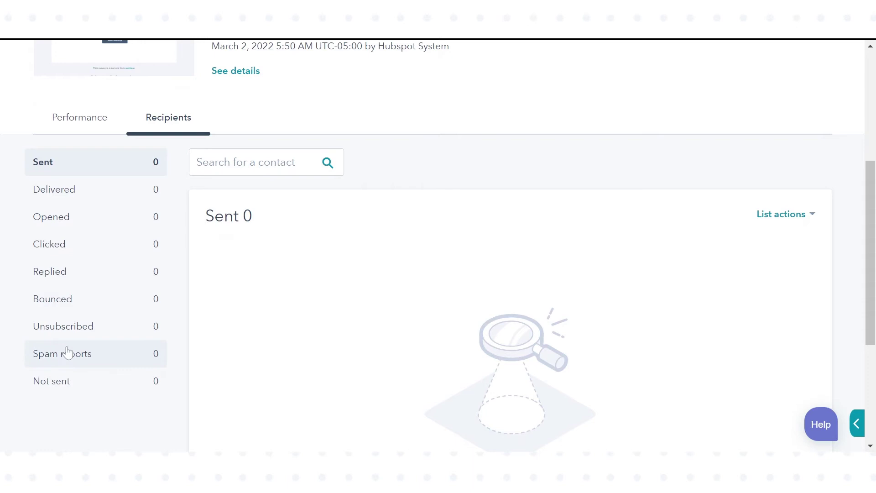
{"action": "left_click", "coordinate": [69, 225]}
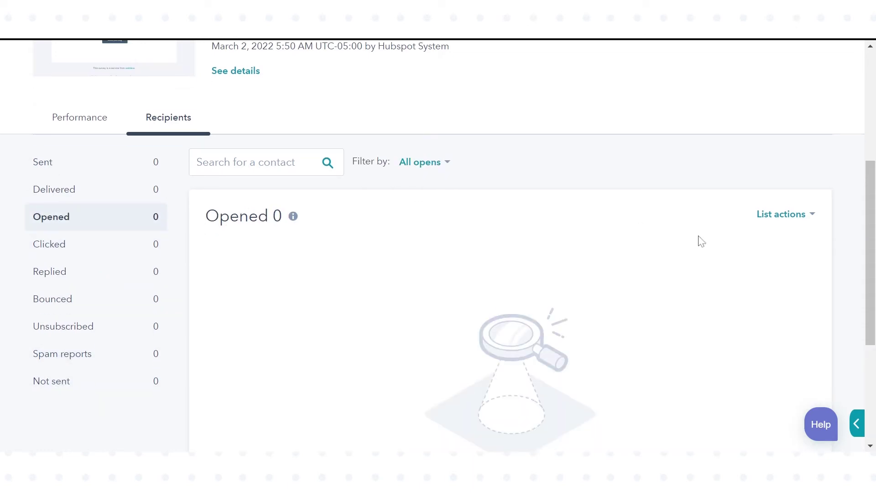
{"action": "left_click", "coordinate": [783, 219]}
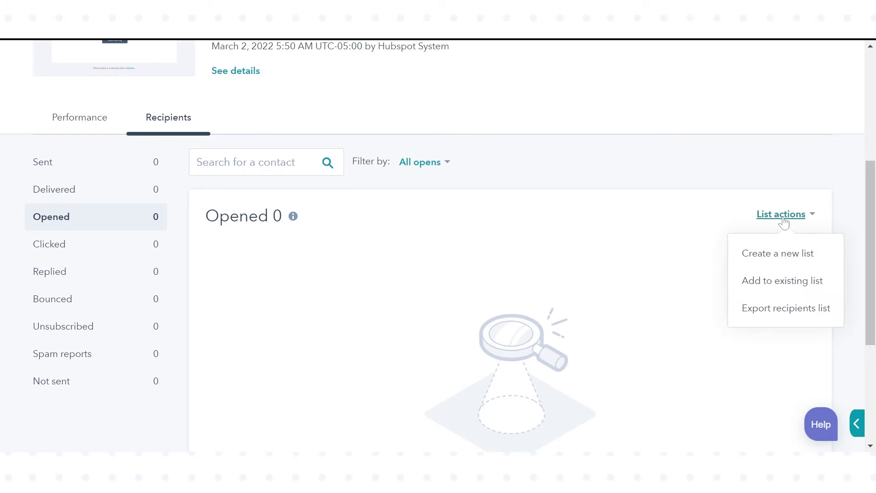
- Export the recipients list as Basic type, CSV format, covering all events
{"action": "left_click", "coordinate": [779, 310]}
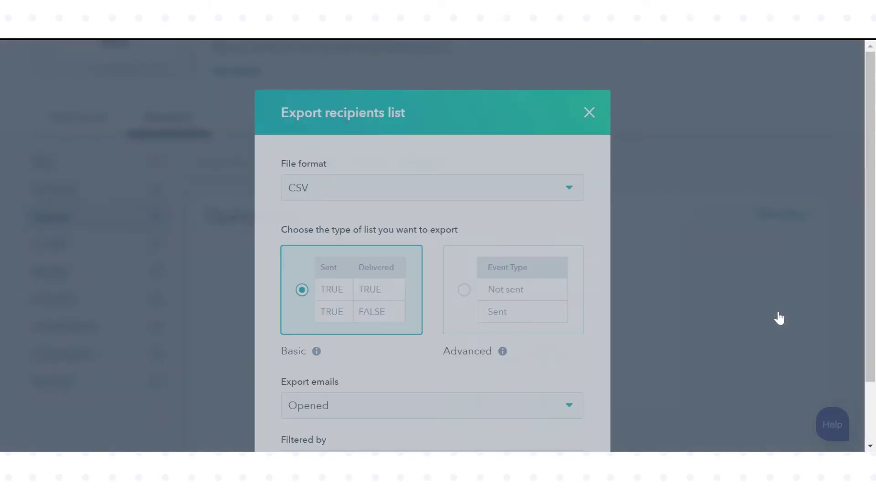
{"action": "scroll", "coordinate": [610, 225], "scroll_direction": "down", "scroll_amount": 2}
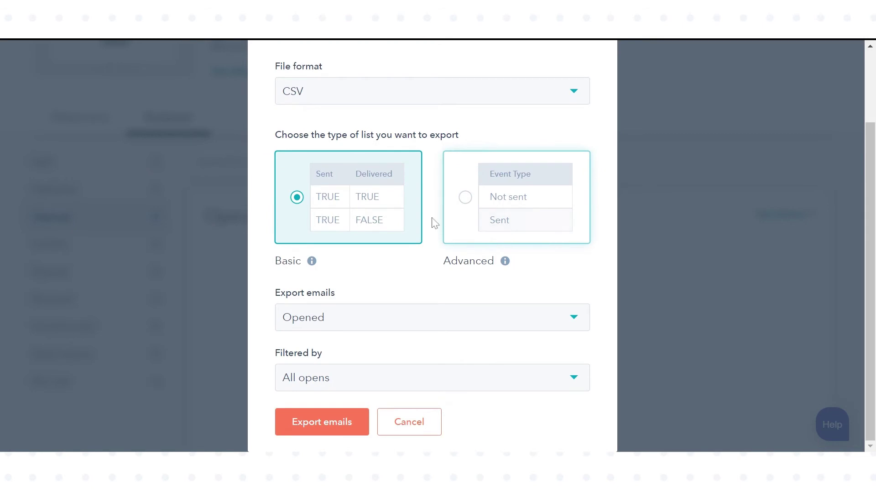
{"action": "left_click", "coordinate": [497, 220]}
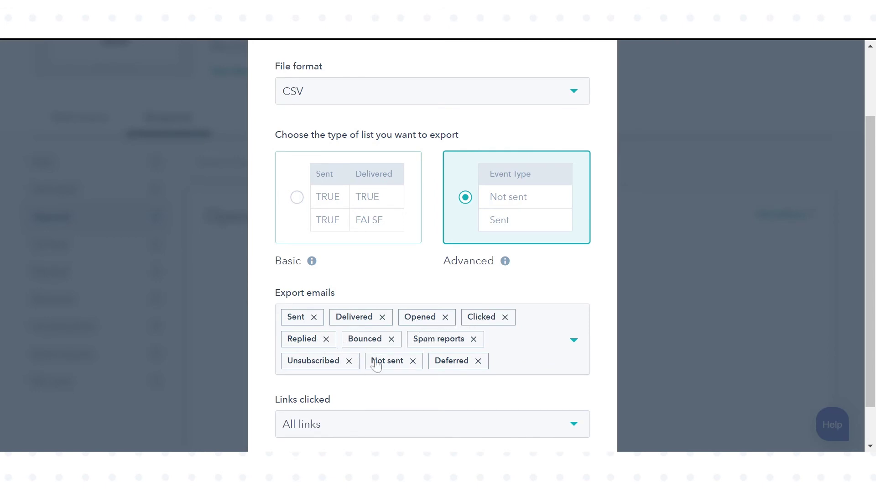
{"action": "scroll", "coordinate": [531, 349], "scroll_direction": "down", "scroll_amount": 2}
{"action": "left_click", "coordinate": [391, 172]}
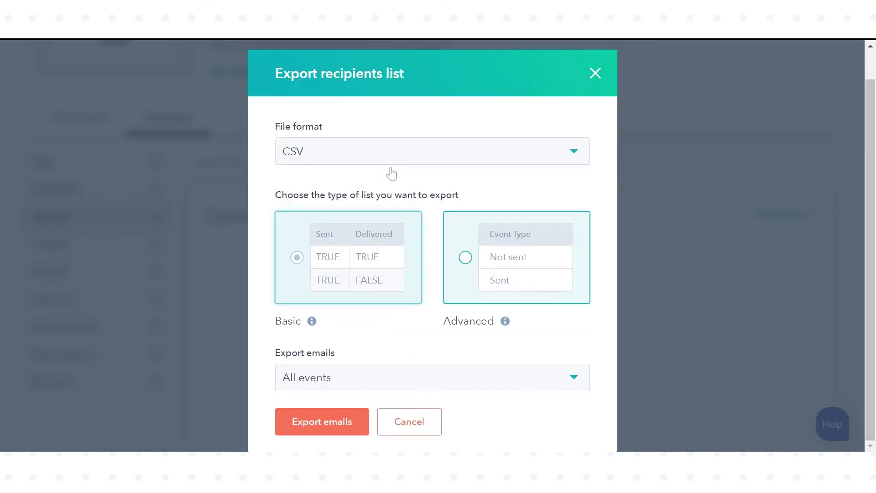
{"action": "left_click", "coordinate": [427, 156]}
{"action": "left_click", "coordinate": [429, 185]}
{"action": "left_click", "coordinate": [419, 380]}
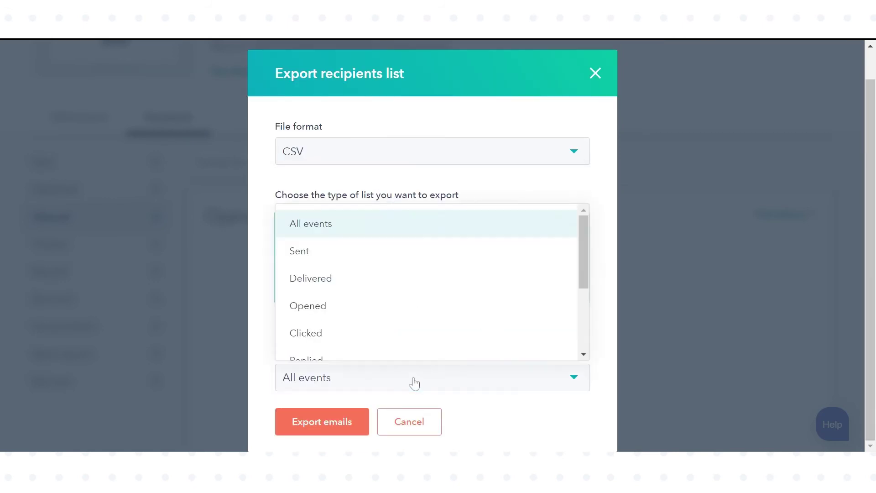
{"action": "left_click_drag", "start_coordinate": [585, 255], "coordinate": [587, 322]}
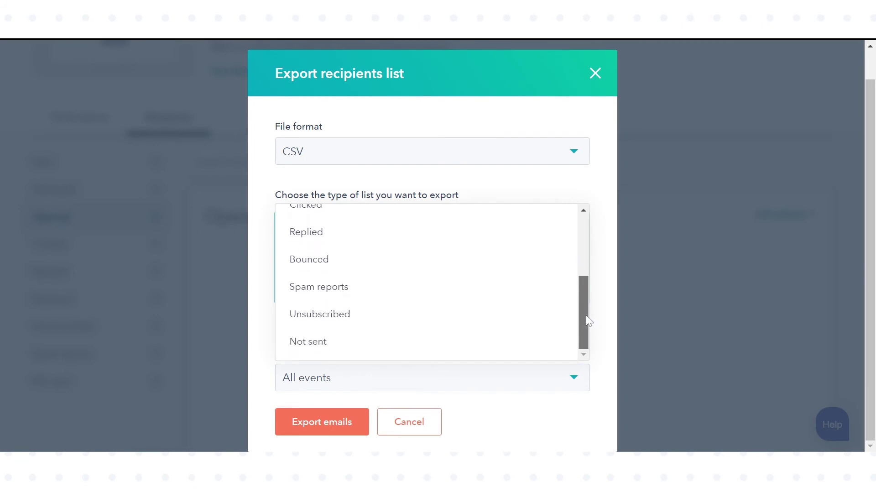
{"action": "left_click", "coordinate": [334, 426]}
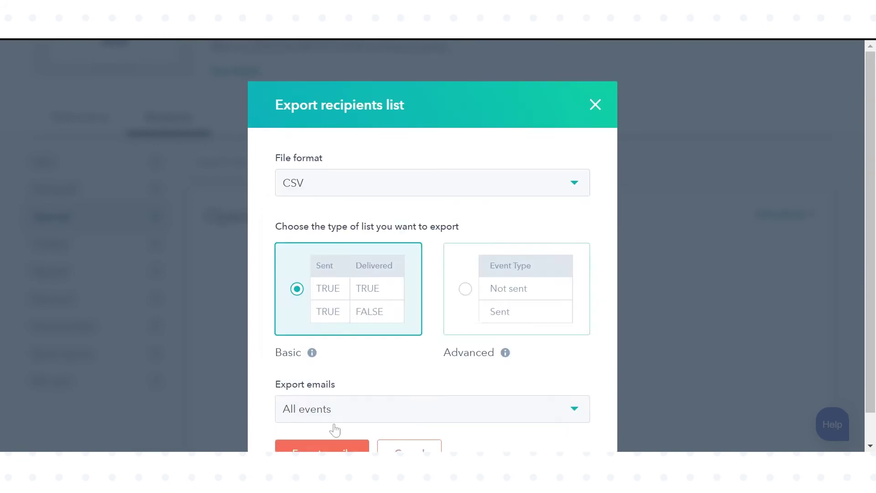